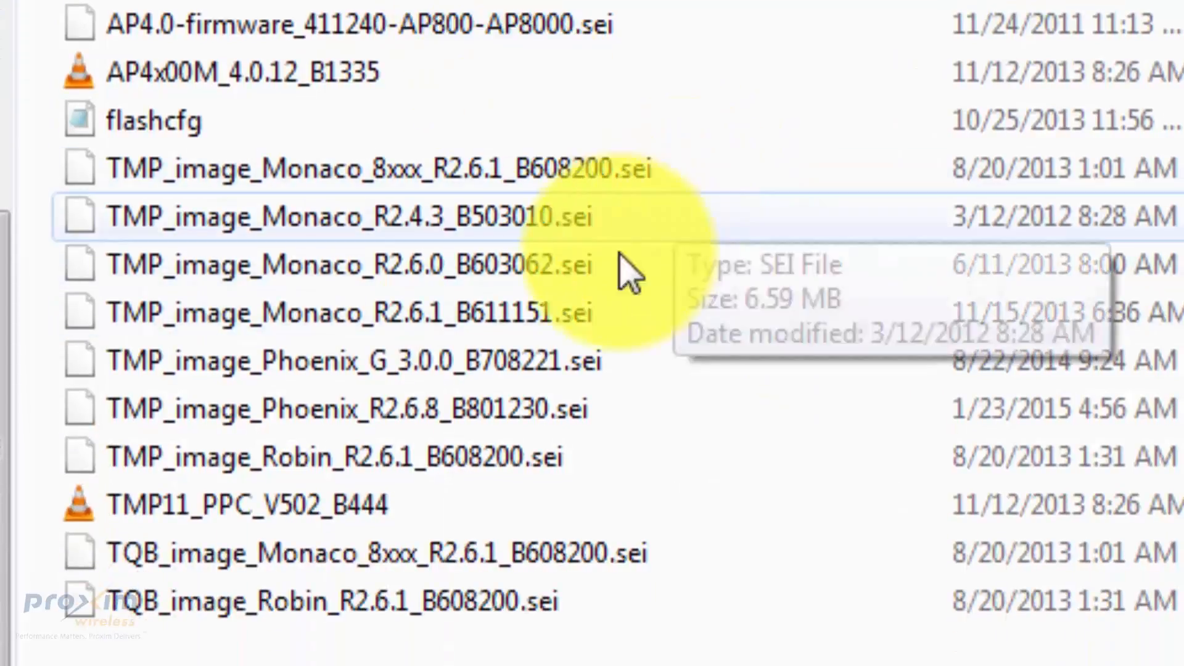
- Select TMP_image_Phoenix_R2.6.8_B801230.sei in the TFTP-Root folder and open the configuration of SolarWinds TFTP Server
{"action": "left_click", "coordinate": [560, 414]}
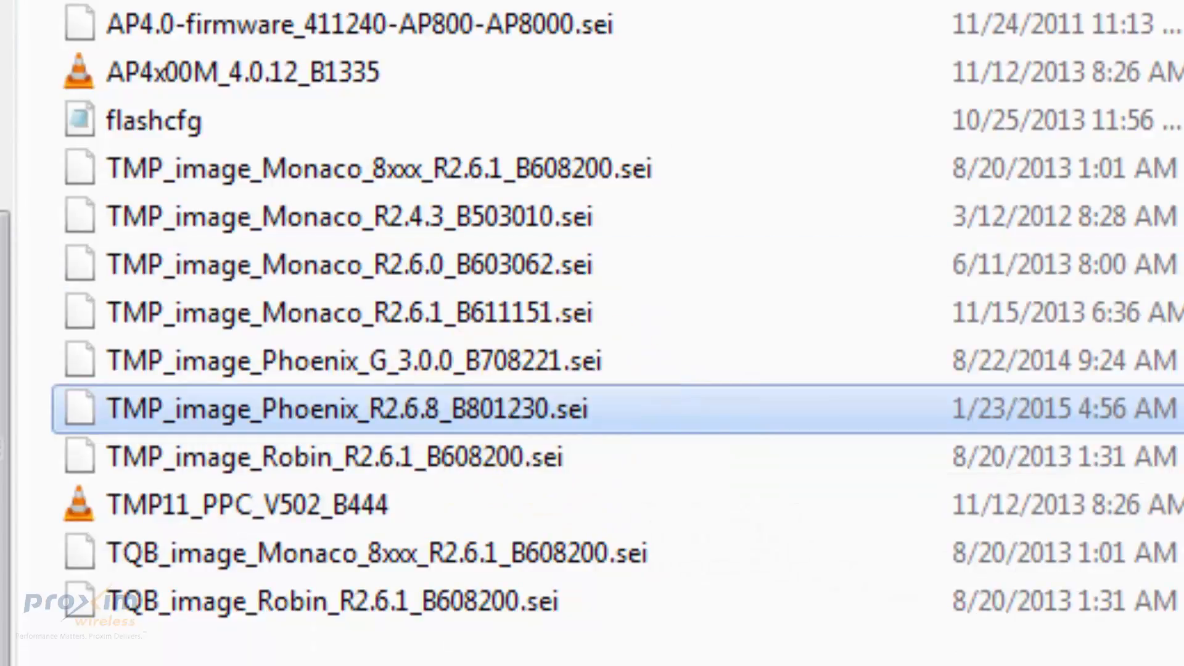
{"action": "key", "text": "alt+Tab"}
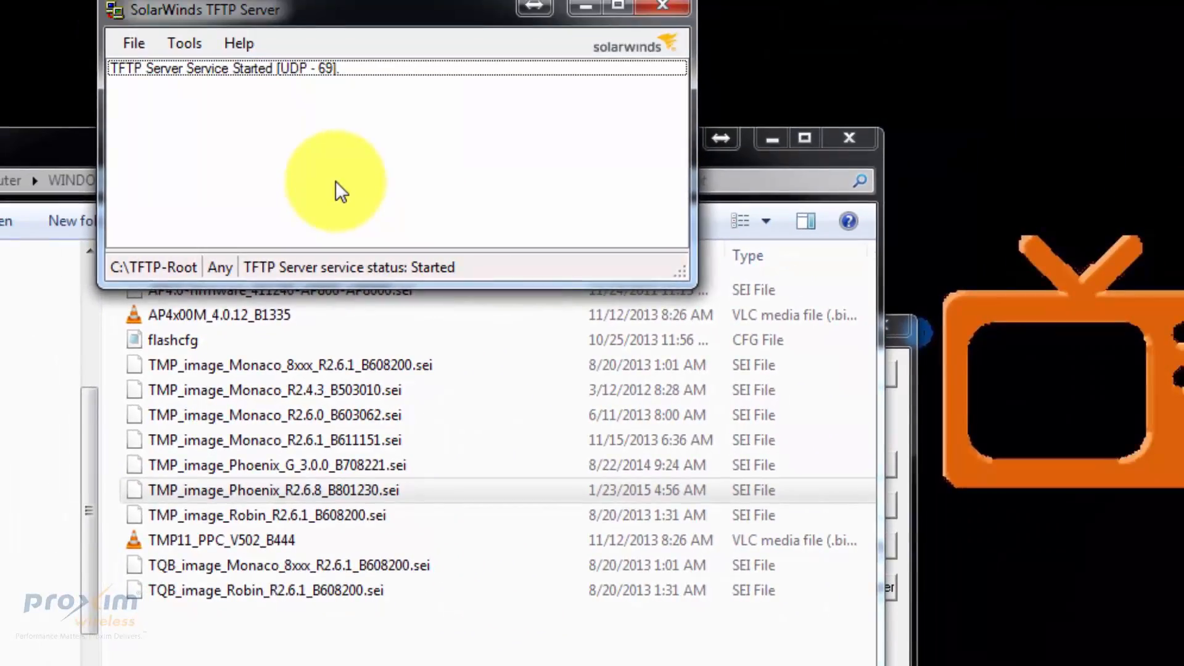
{"action": "left_click", "coordinate": [130, 44]}
{"action": "left_click", "coordinate": [143, 64]}
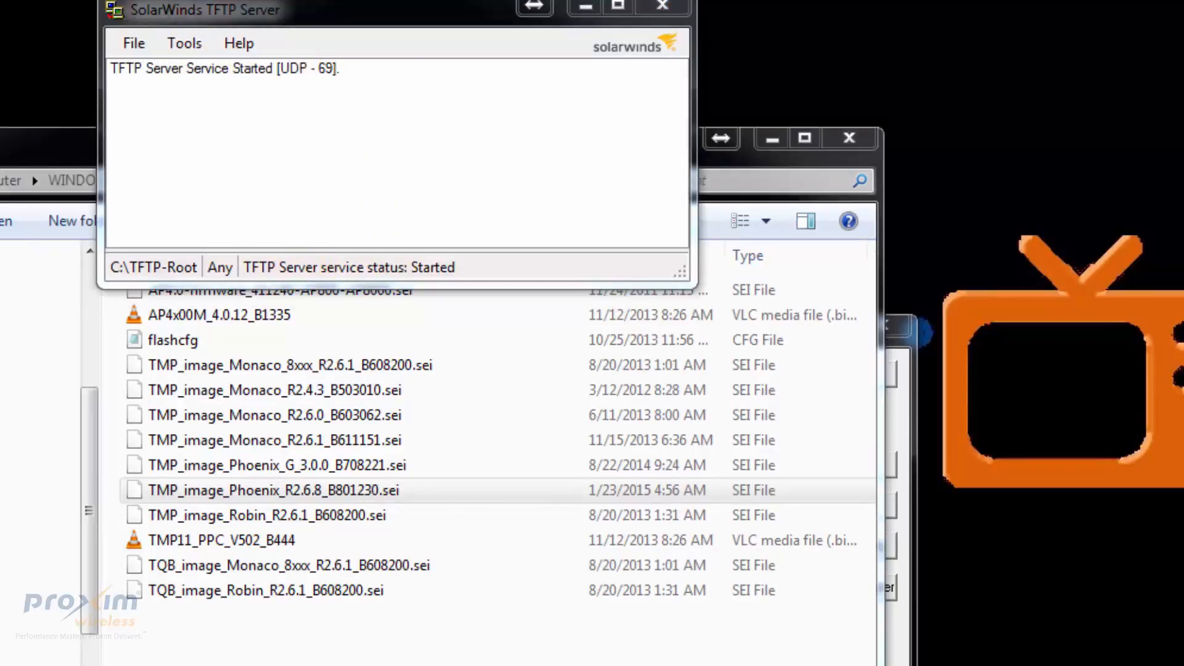
{"action": "left_click_drag", "start_coordinate": [1, 37], "coordinate": [553, 169]}
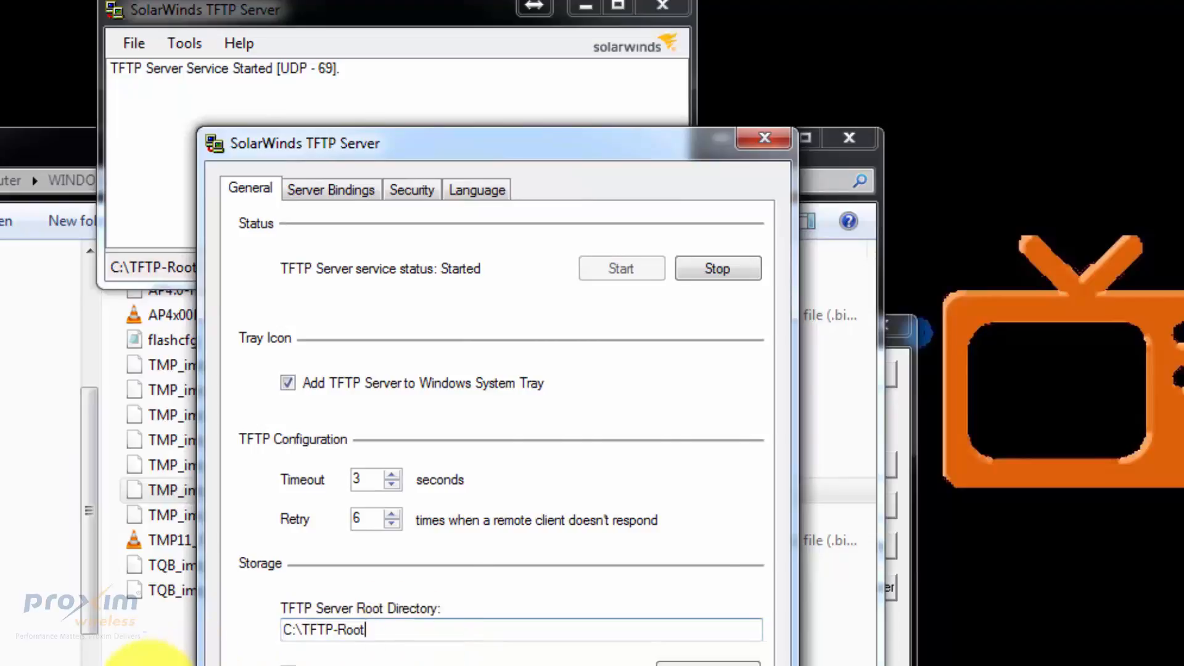
- Check the firmware folder path against the TFTP server root directory, and close the folder and the server configuration
{"action": "left_click", "coordinate": [149, 663]}
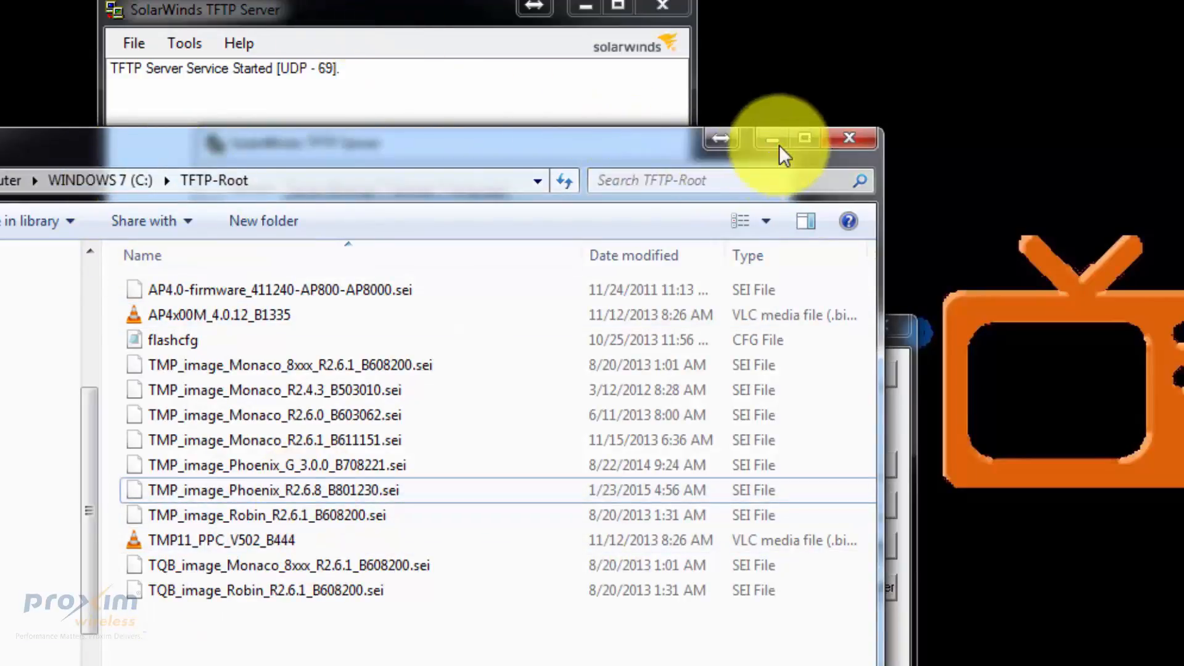
{"action": "left_click", "coordinate": [847, 140]}
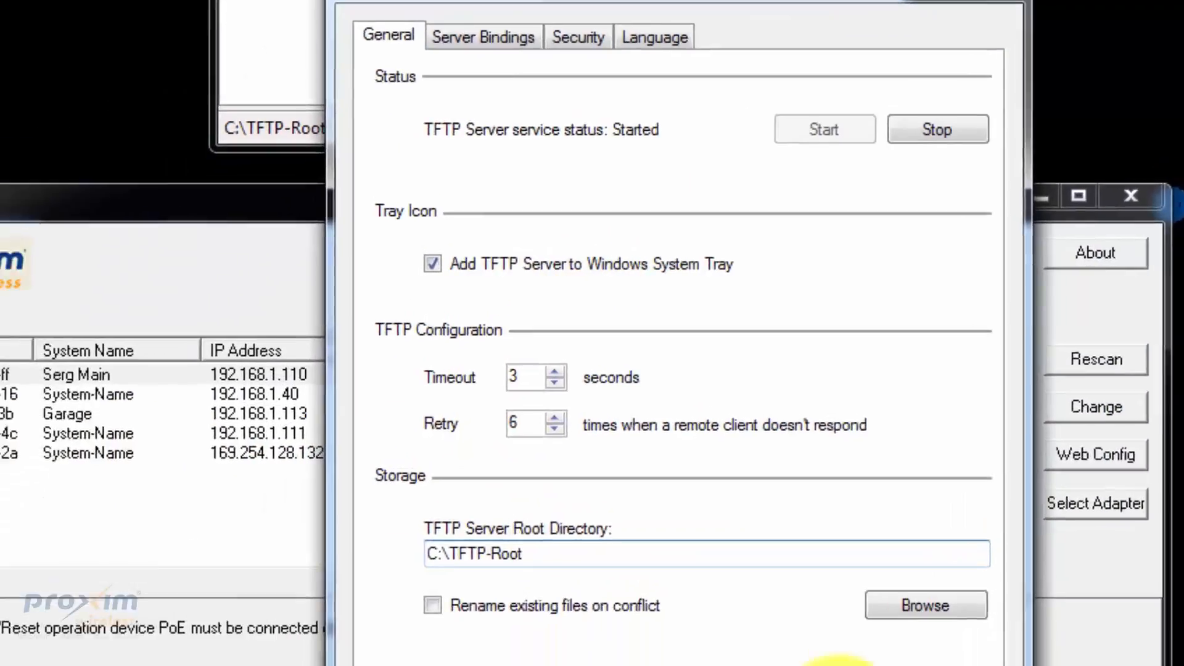
{"action": "left_click", "coordinate": [841, 663]}
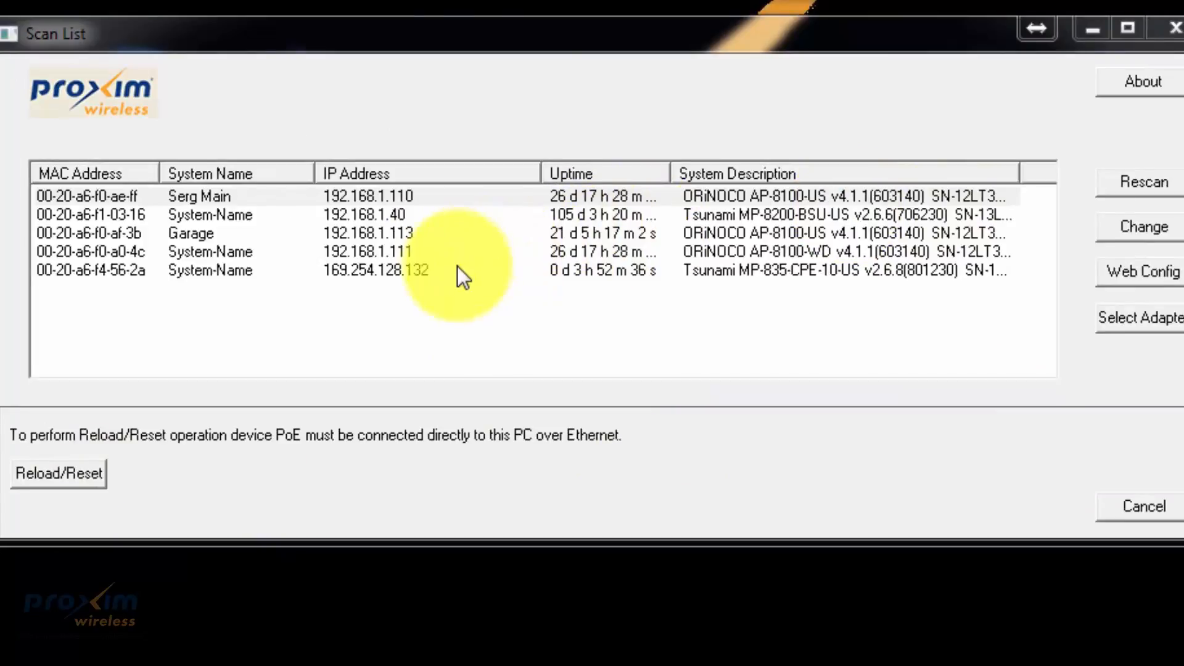
- Rescan for devices in Proxim ScanTool and run the Reload operation on the directly connected device, closing the Reload/Reset window
{"action": "left_click", "coordinate": [1123, 185]}
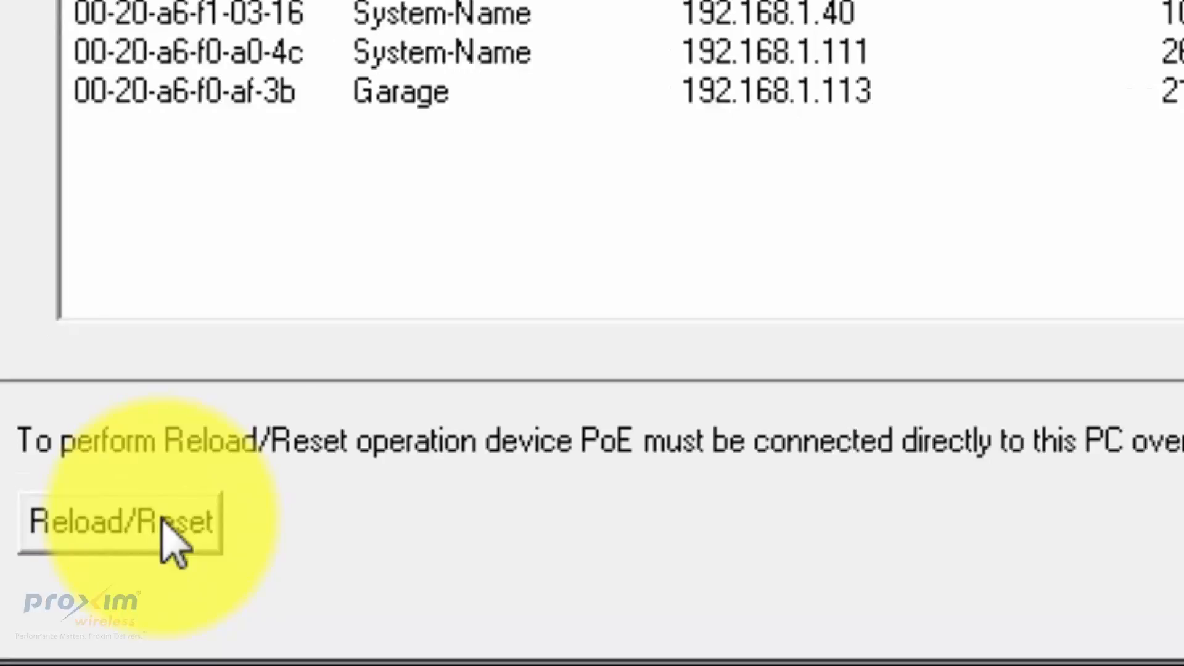
{"action": "left_click", "coordinate": [163, 524]}
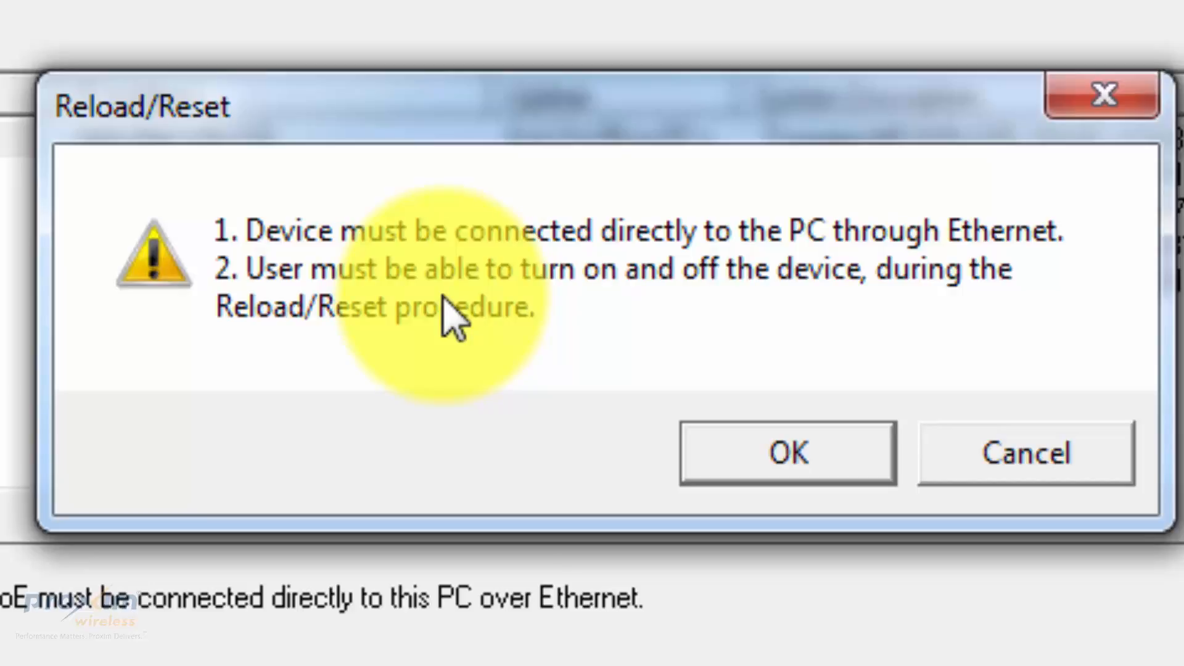
{"action": "left_click", "coordinate": [760, 473]}
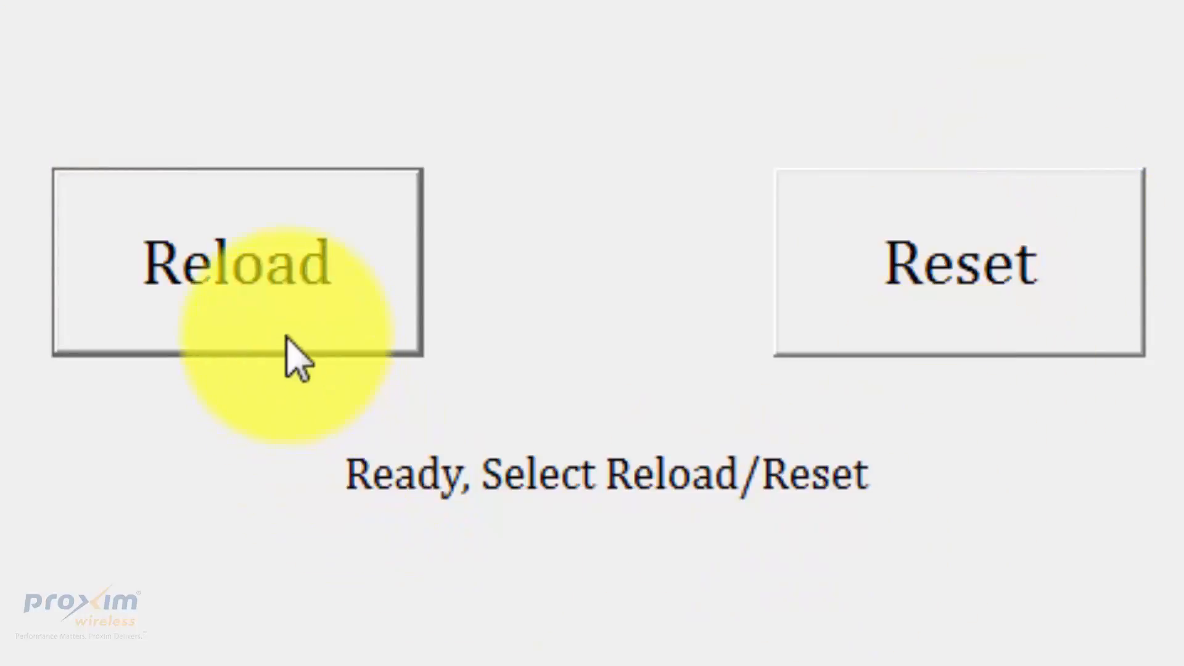
{"action": "left_click", "coordinate": [286, 281]}
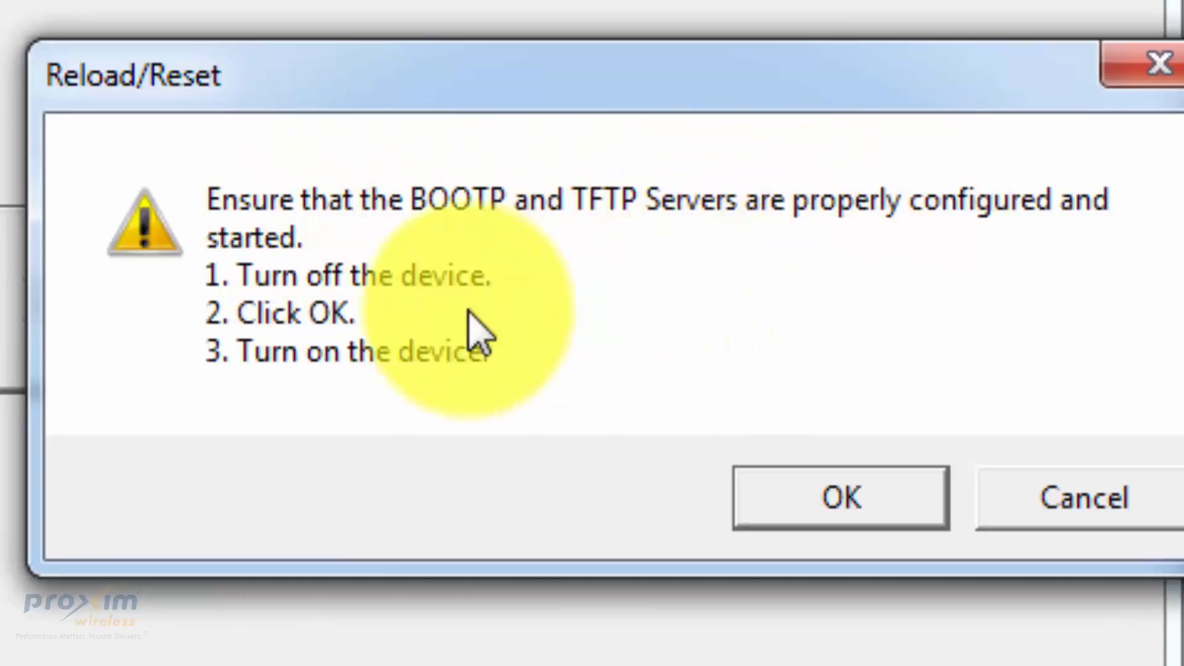
{"action": "left_click", "coordinate": [840, 493]}
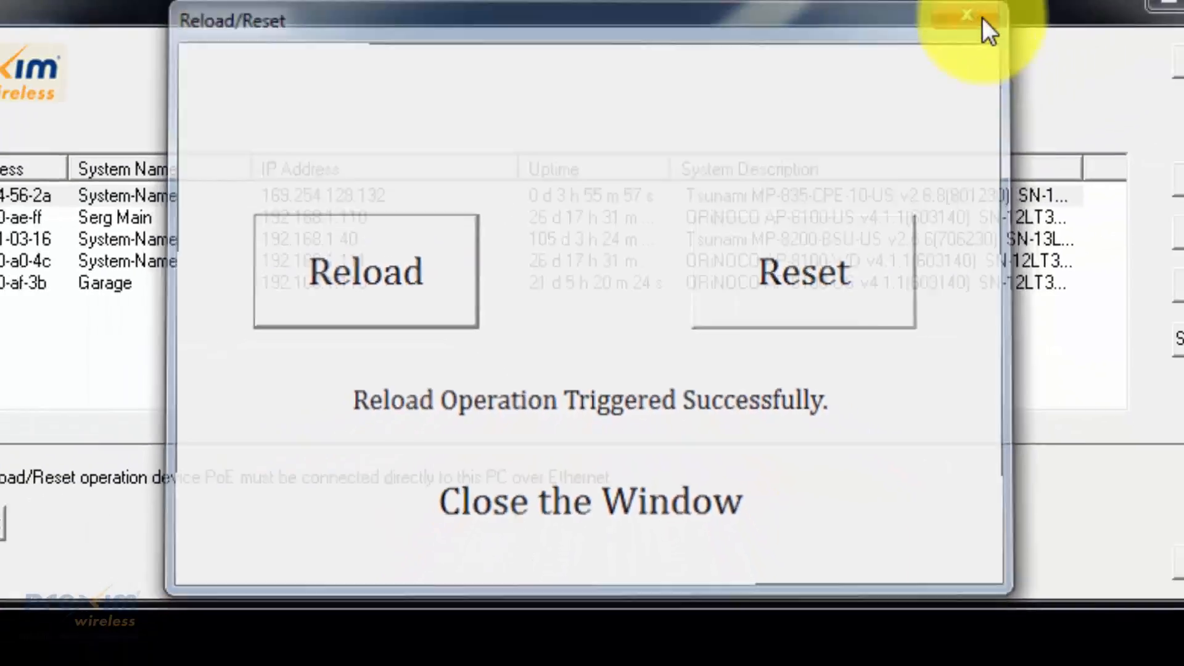
{"action": "left_click", "coordinate": [981, 18]}
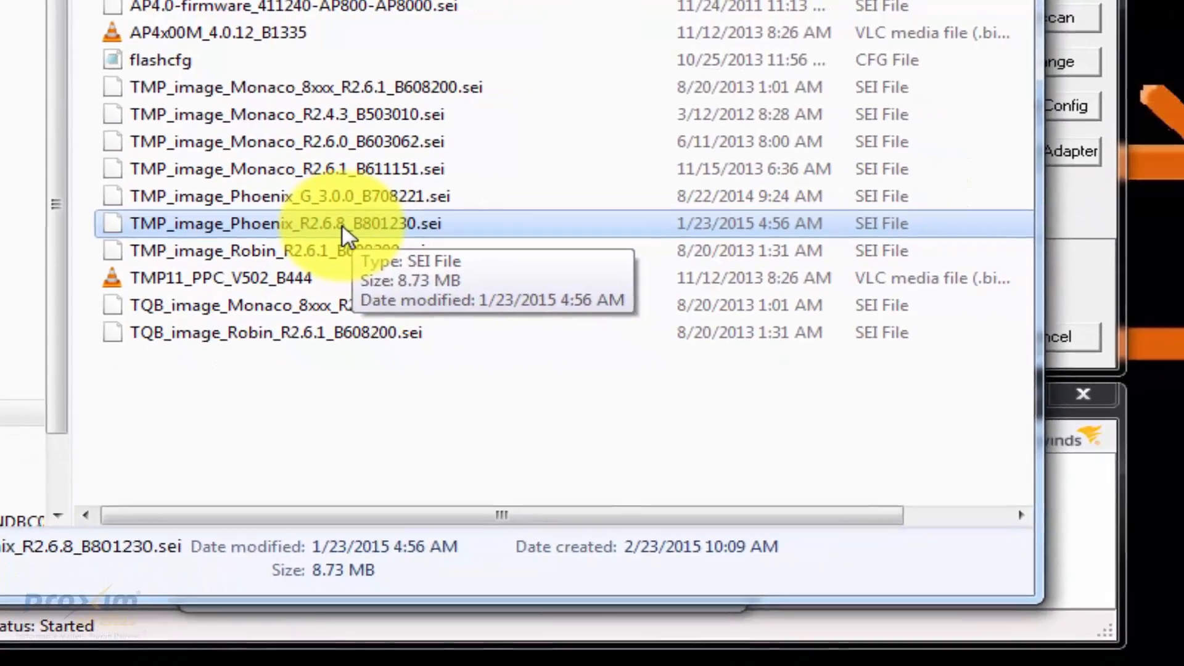
- Copy the full name of the TMP_image_Phoenix_R2.6.8_B801230.sei file, including its extension, from the TFTP-Root folder
{"action": "right_click", "coordinate": [355, 234]}
{"action": "left_click", "coordinate": [460, 641]}
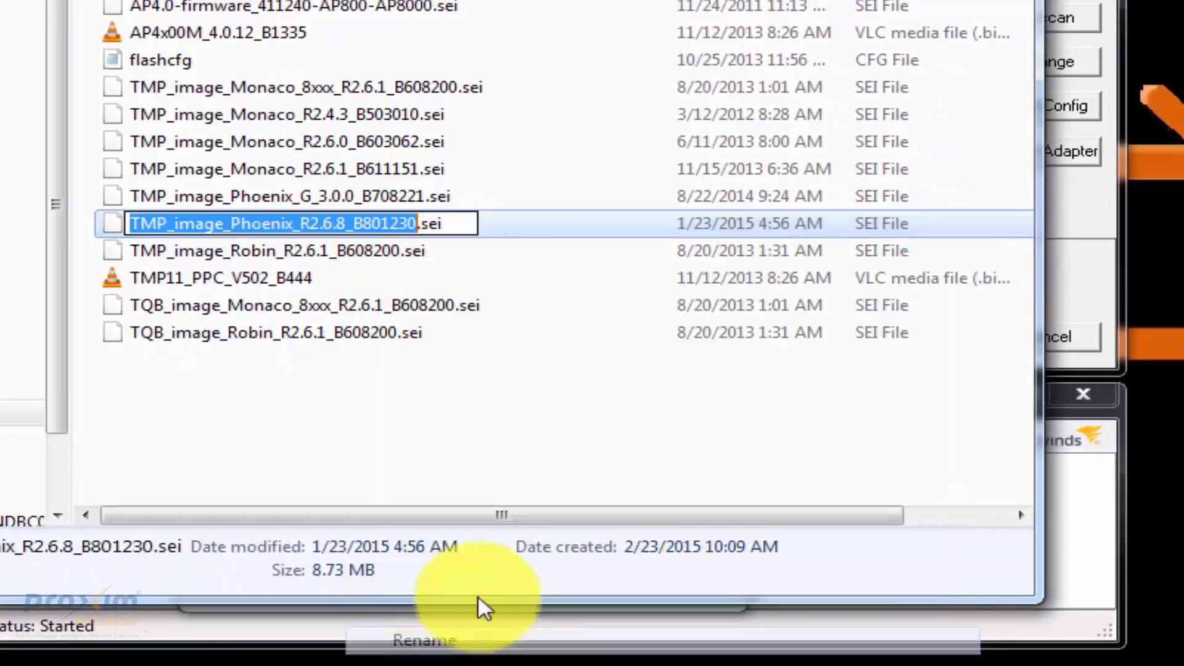
{"action": "left_click_drag", "start_coordinate": [457, 223], "coordinate": [119, 224]}
{"action": "right_click", "coordinate": [226, 223]}
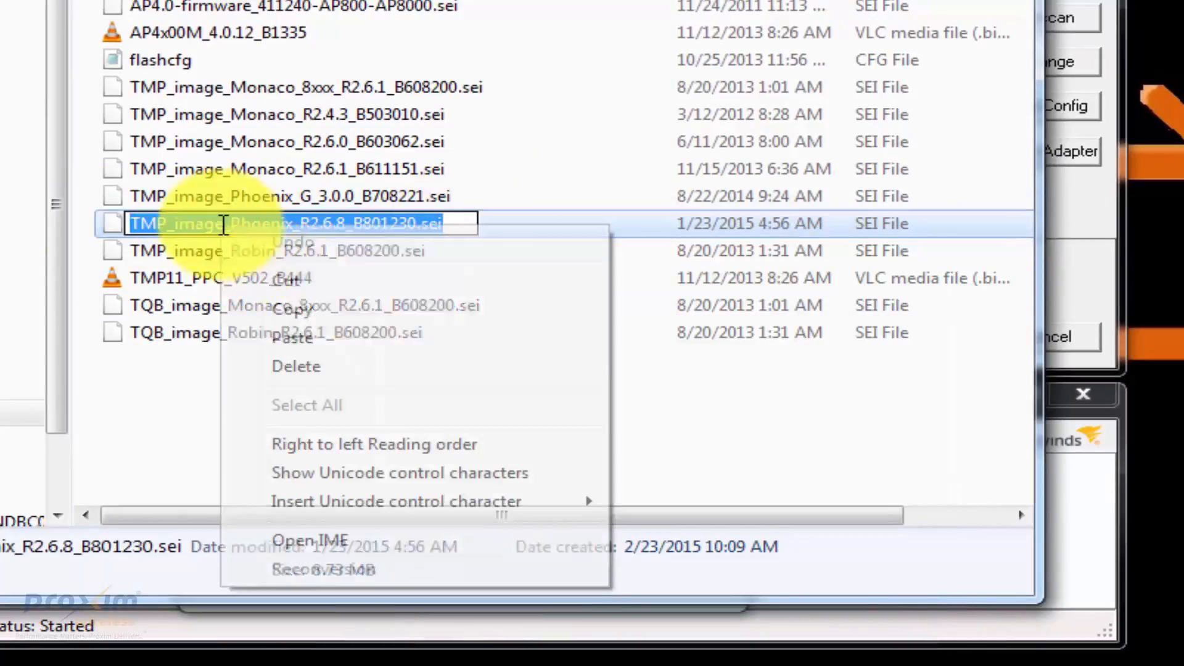
{"action": "left_click", "coordinate": [291, 309]}
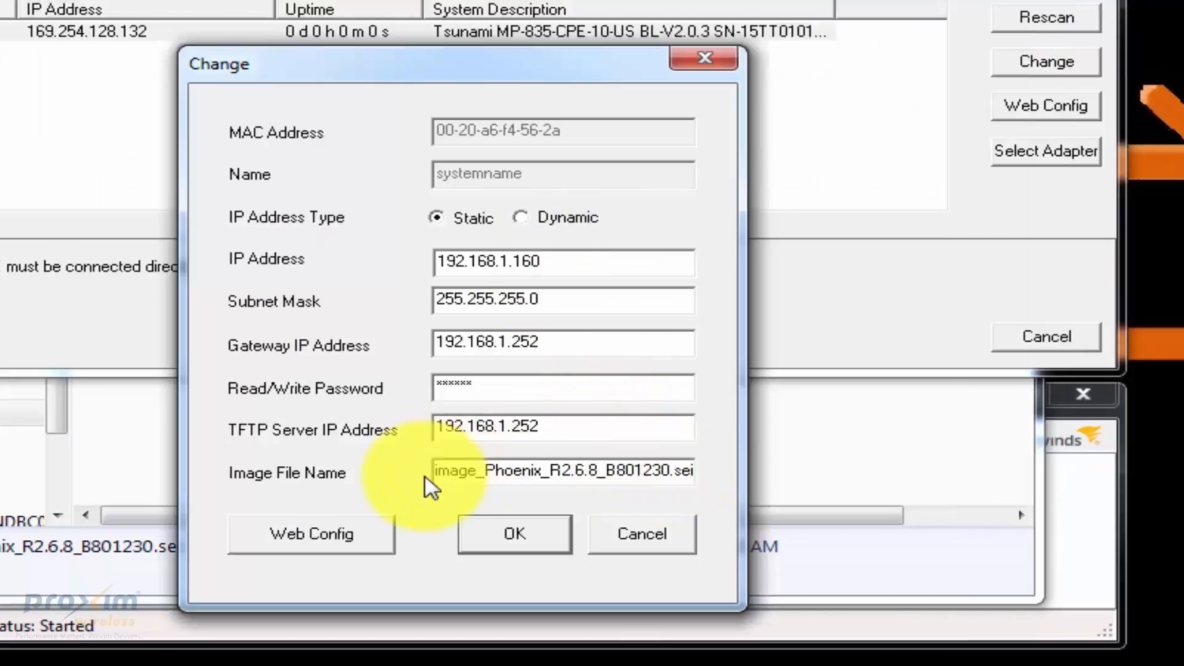
- Replace the device's image file name with TMP_image_Phoenix_R2.6.8_B801230.sei and apply the changed settings
{"action": "left_click_drag", "start_coordinate": [434, 471], "coordinate": [875, 484]}
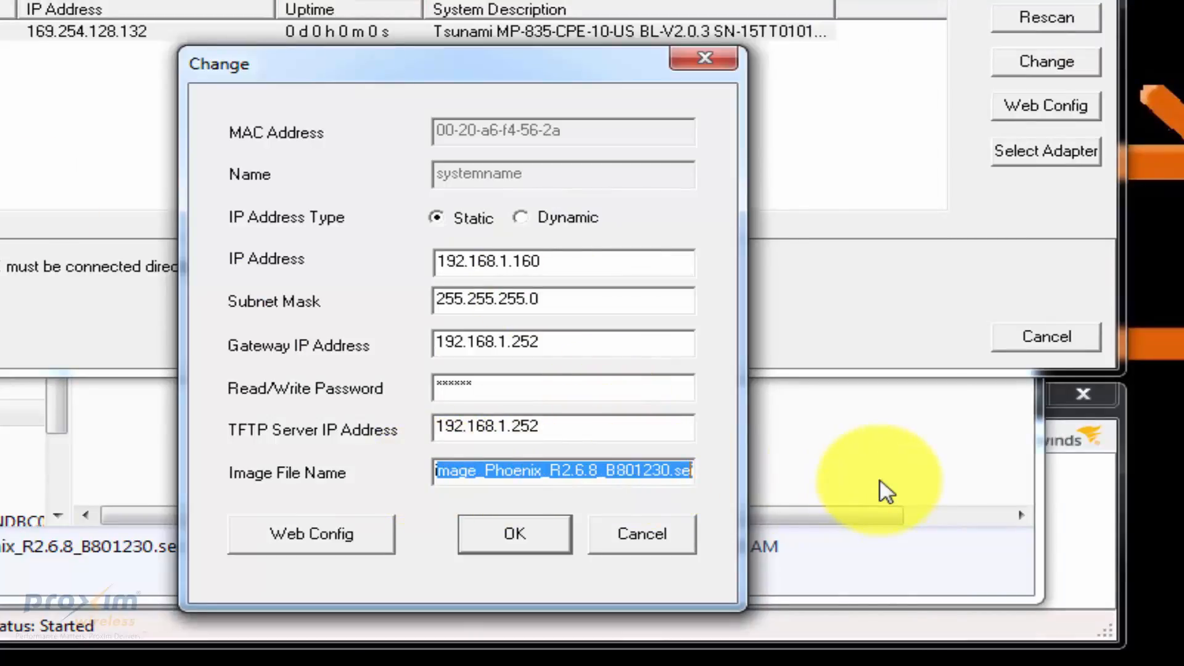
{"action": "key", "text": "BackSpace"}
{"action": "type", "text": "TM"}
{"action": "key", "text": "BackSpace"}
{"action": "key", "text": "BackSpace"}
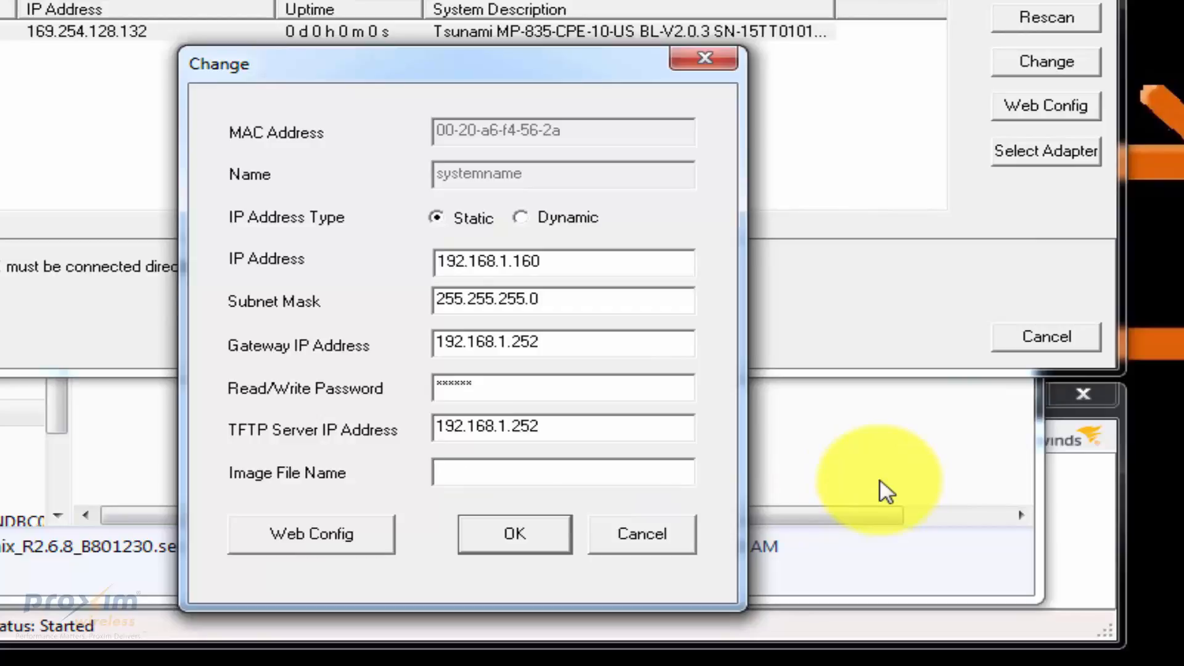
{"action": "key", "text": "ctrl+v"}
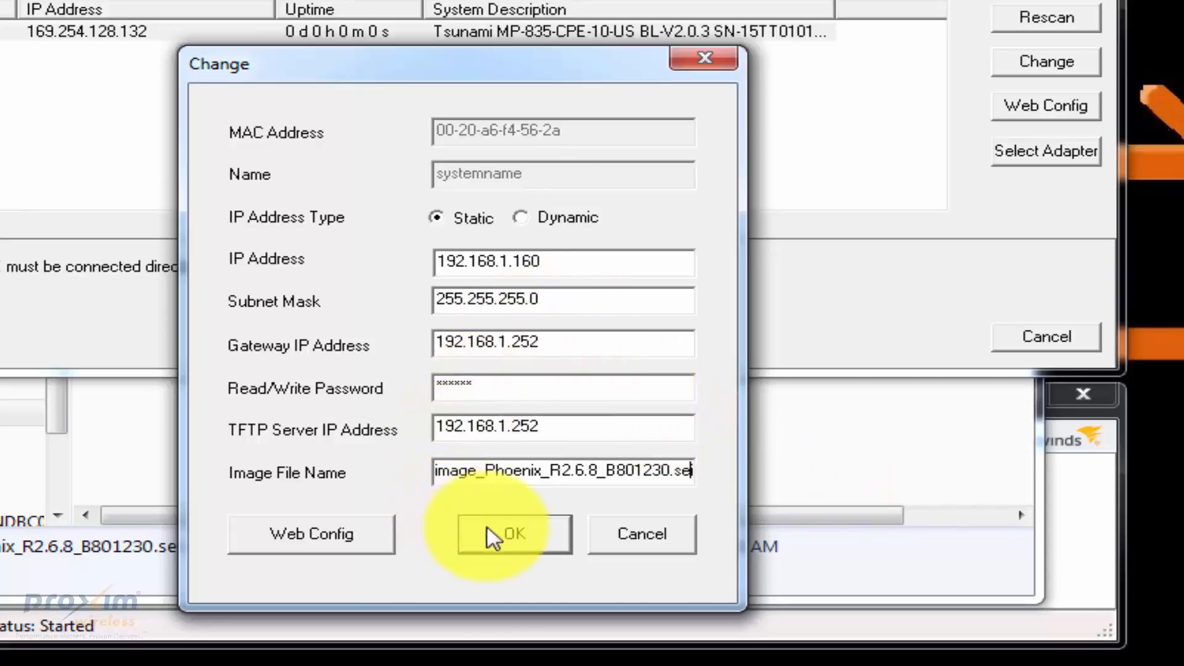
{"action": "left_click", "coordinate": [524, 543]}
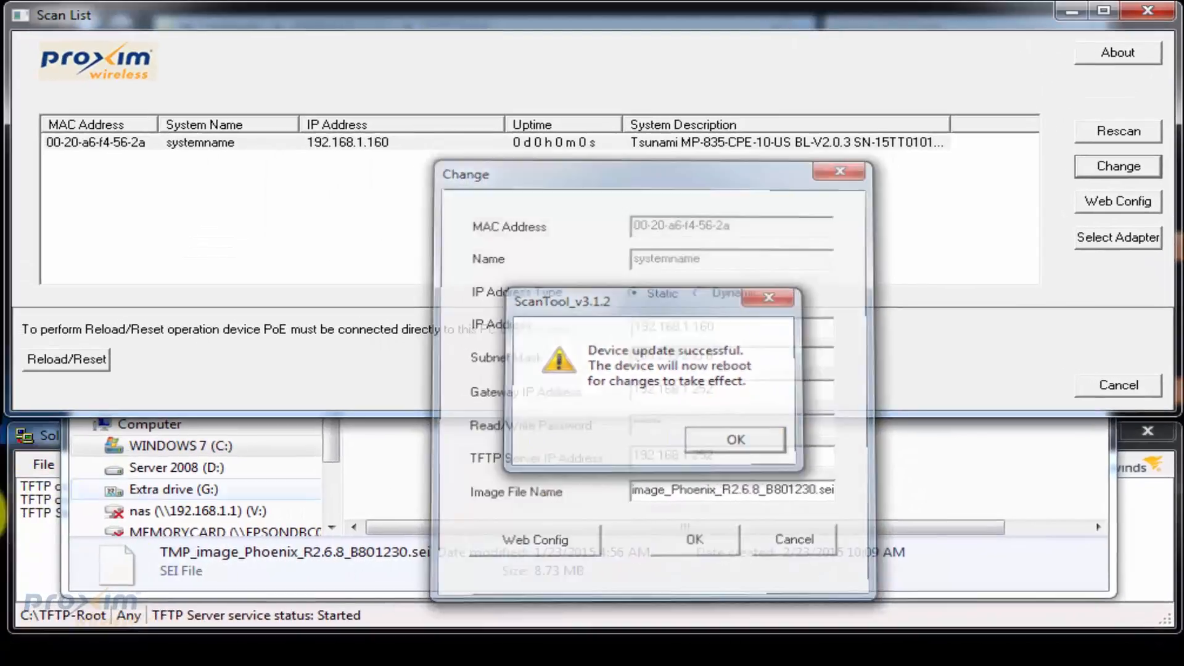
- Bring the SolarWinds TFTP Server forward, reposition and enlarge its window, and monitor the firmware transfer log
{"action": "left_click", "coordinate": [572, 408]}
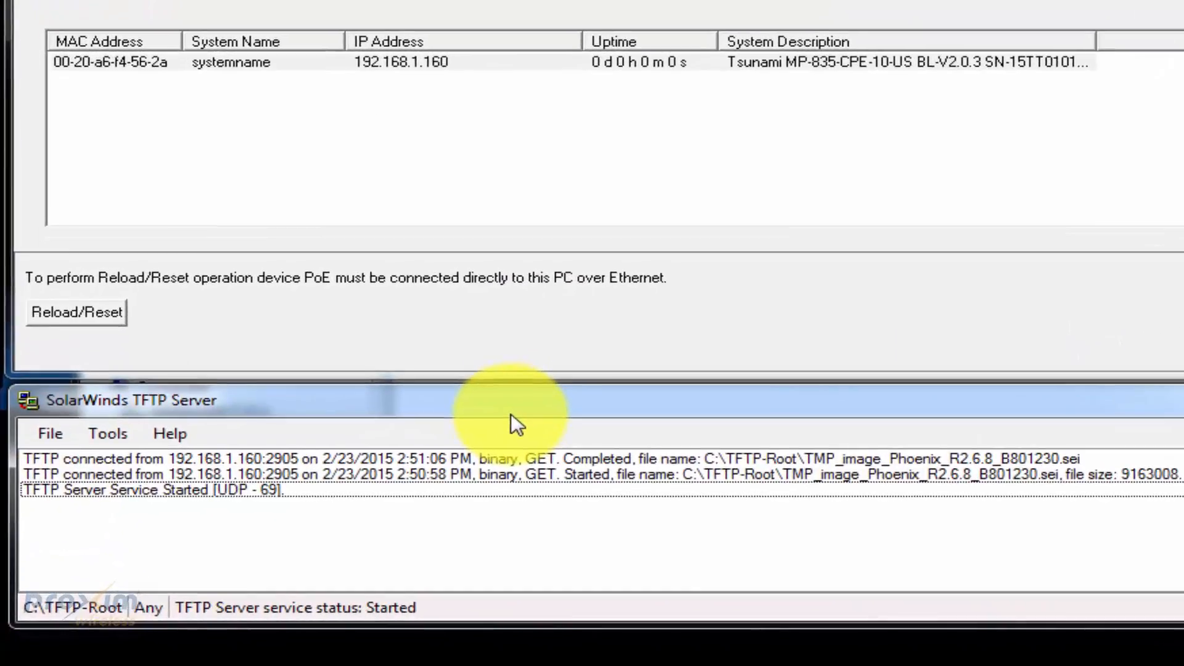
{"action": "left_click_drag", "start_coordinate": [510, 415], "coordinate": [518, 142]}
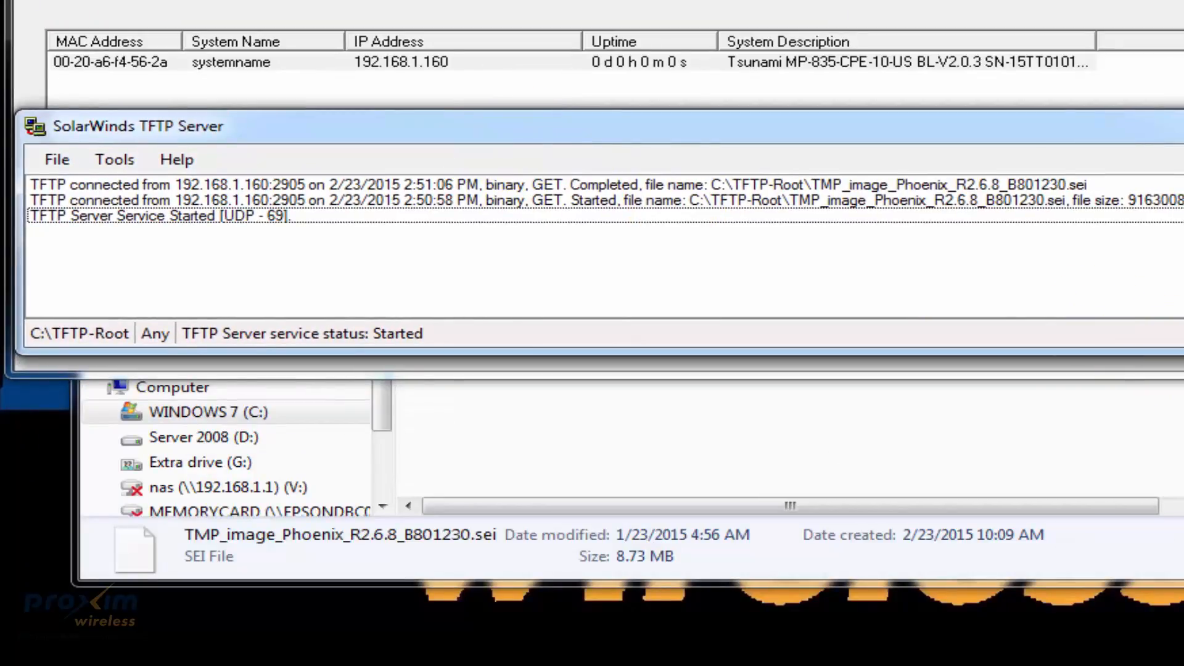
{"action": "left_click_drag", "start_coordinate": [1183, 353], "coordinate": [1183, 382]}
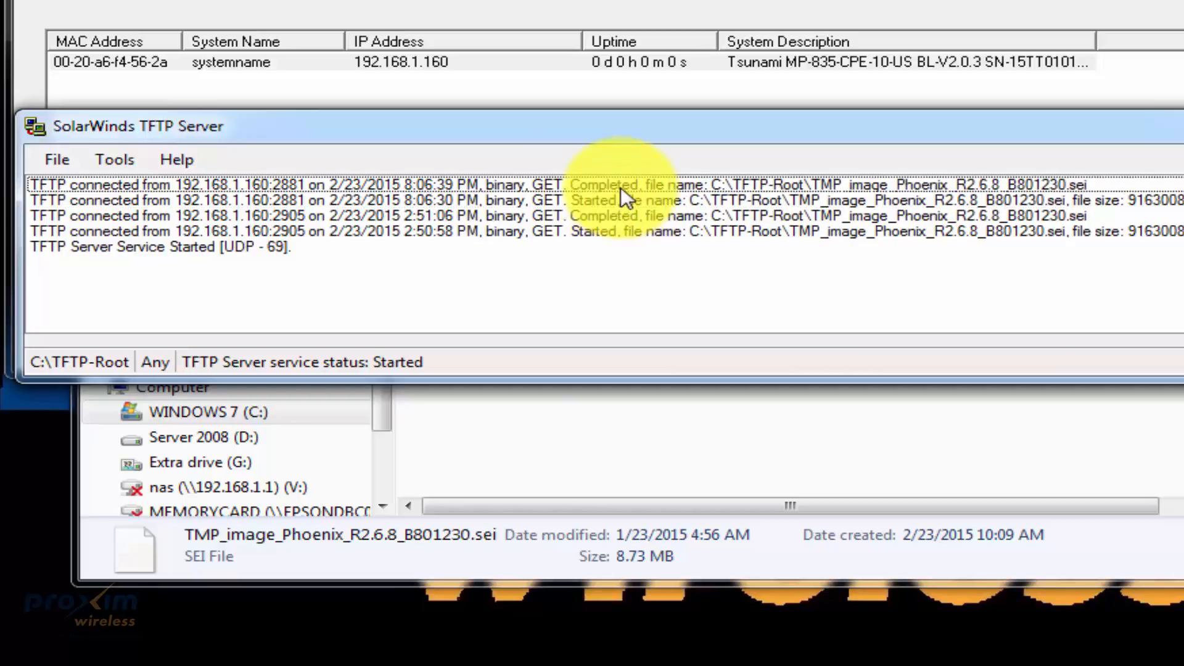
{"action": "left_click_drag", "start_coordinate": [628, 132], "coordinate": [617, 146]}
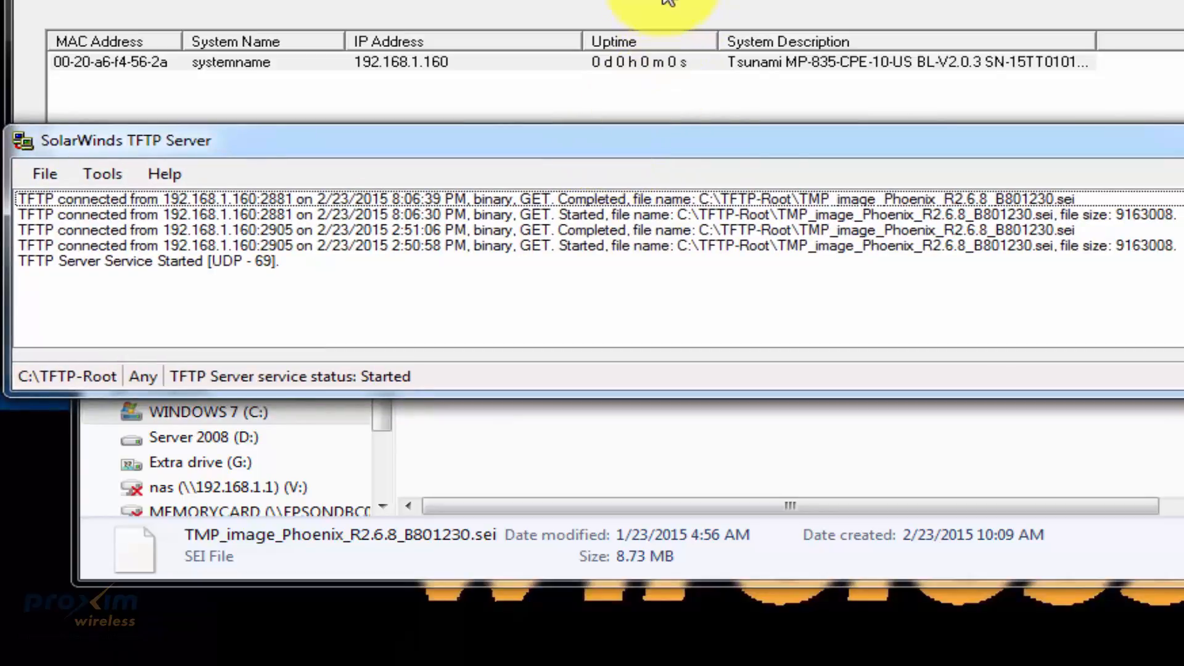
- Rescan for devices in Proxim ScanTool and open the Tsunami MP-835-CPE-10-US change settings at the Read/Write Password
{"action": "left_click", "coordinate": [1115, 102]}
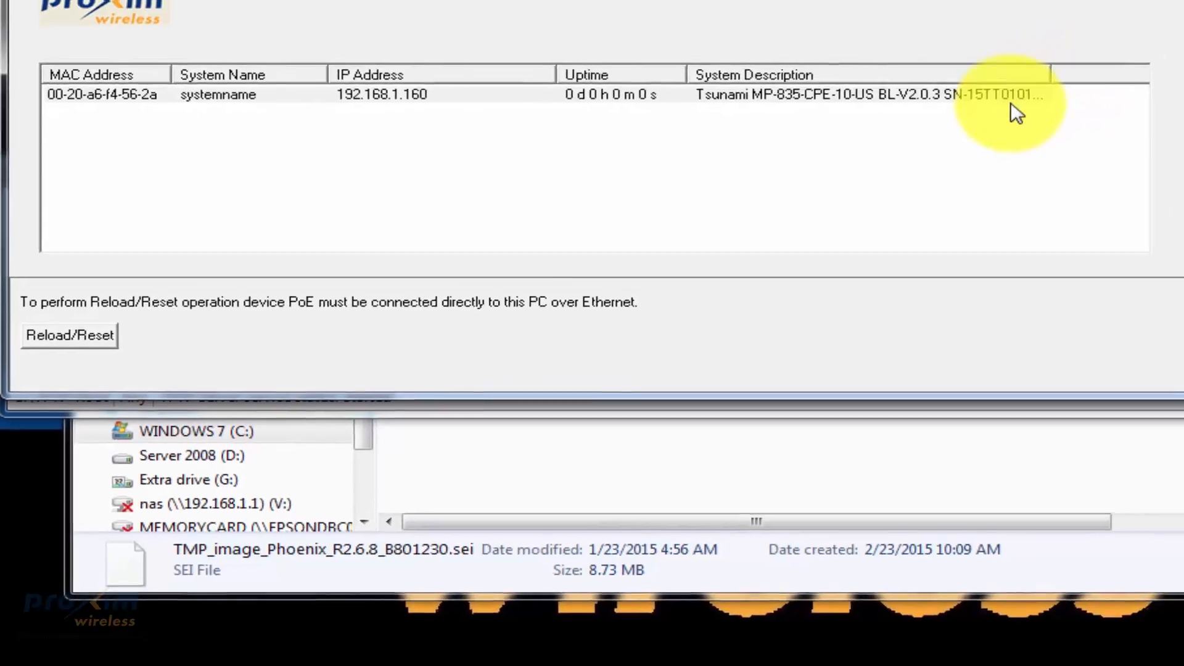
{"action": "left_click", "coordinate": [1133, 141]}
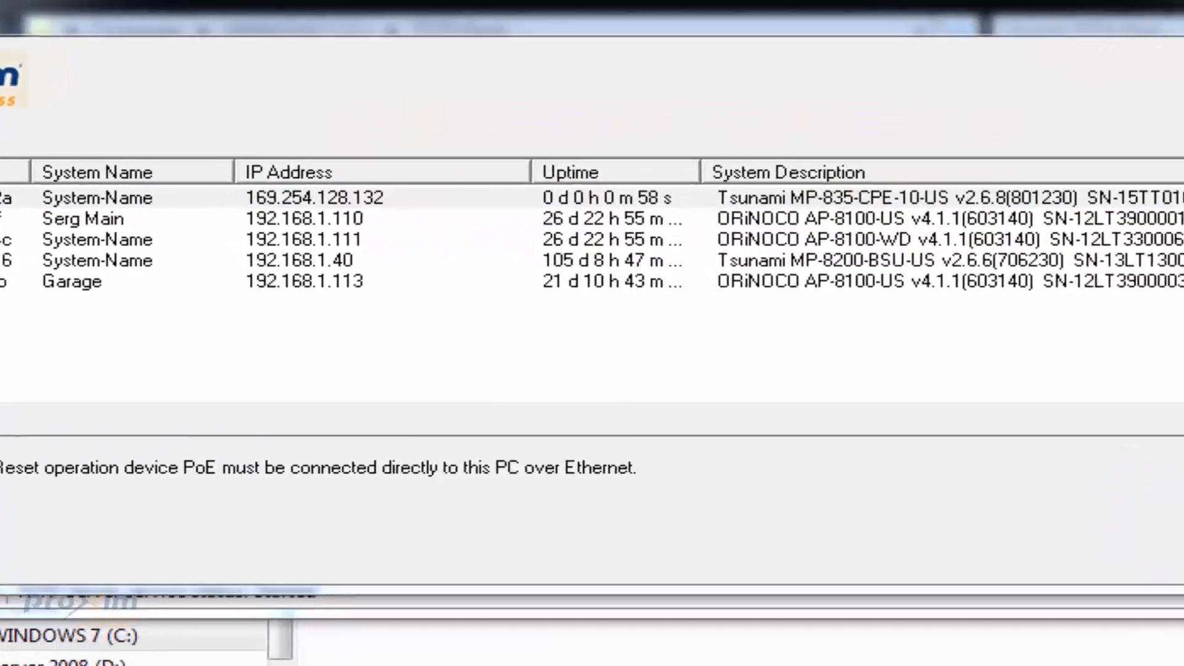
{"action": "left_click", "coordinate": [1179, 240]}
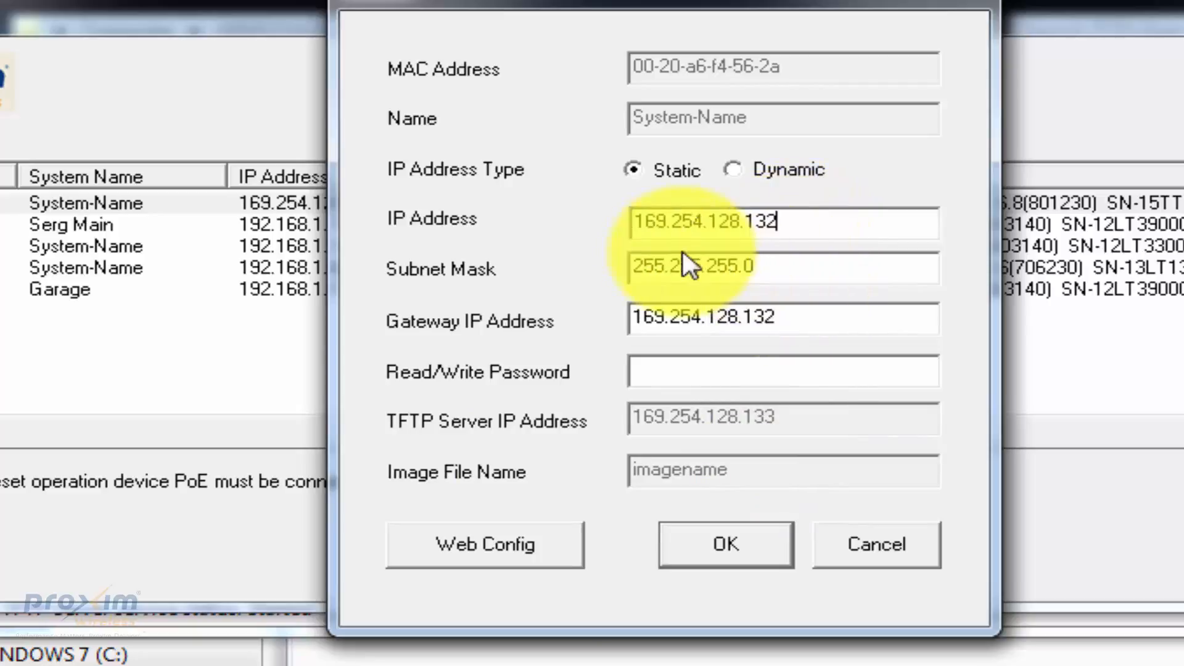
{"action": "left_click", "coordinate": [725, 370]}
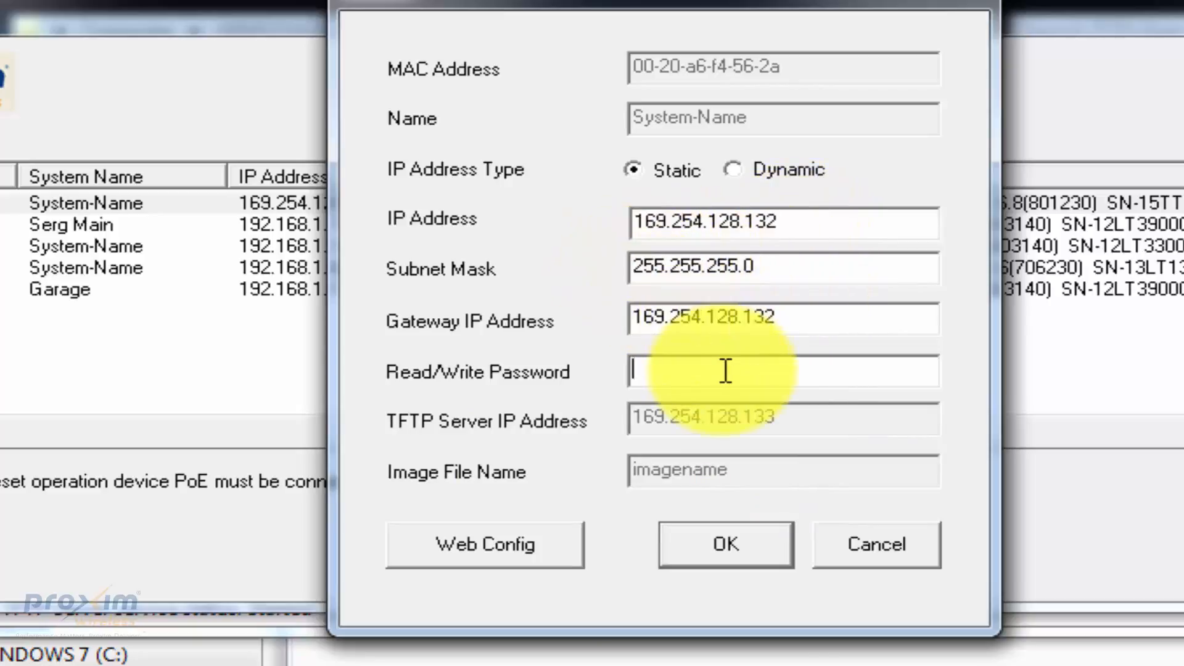